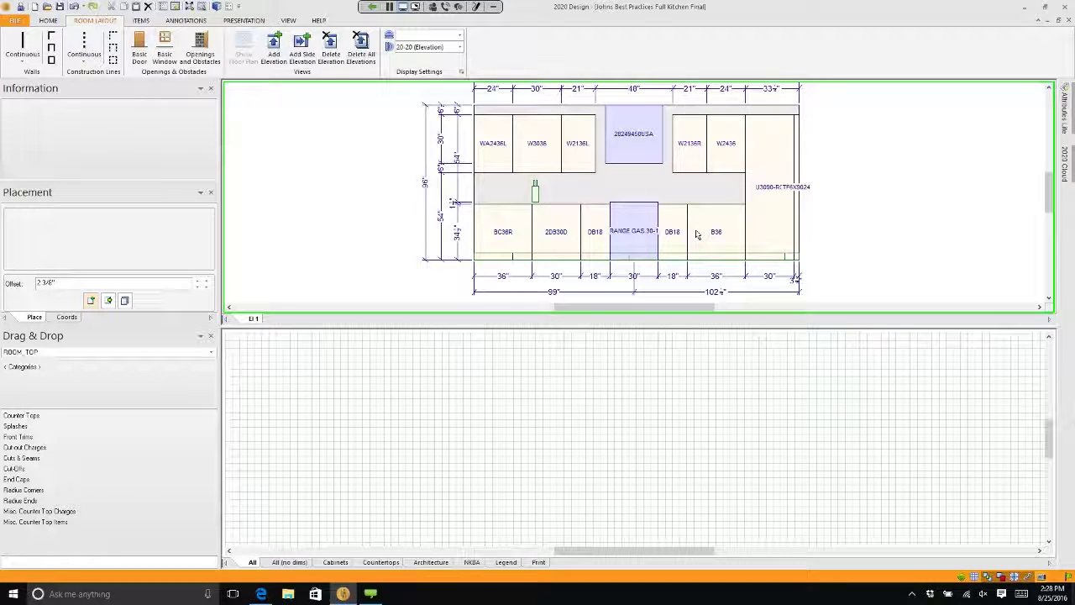
Trace a new surface along the backsplash between the cabinets, stepping up into the hood gap.
click(140, 20)
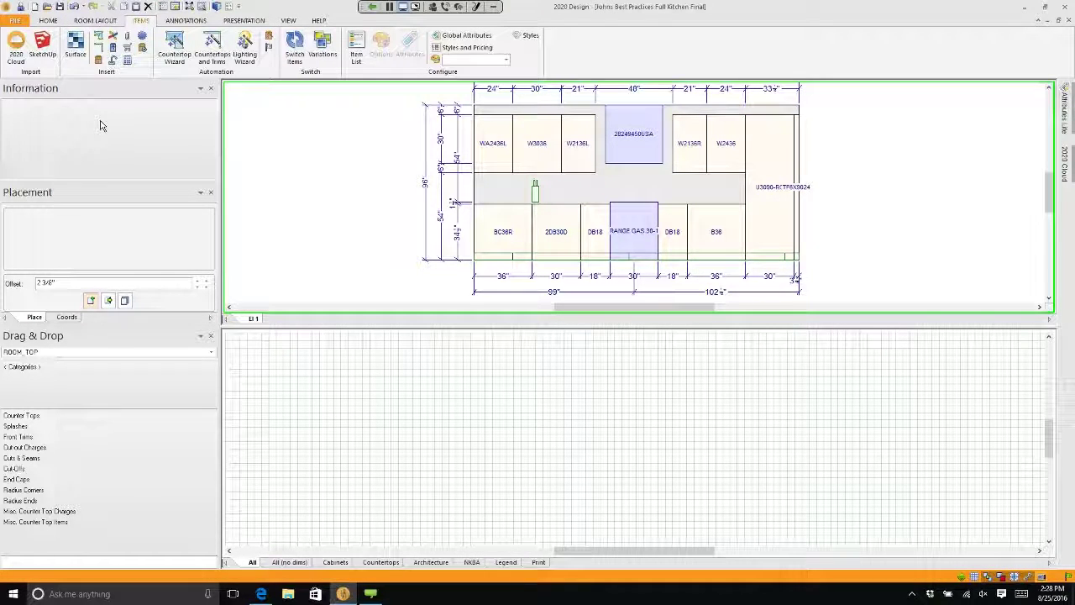
click(82, 56)
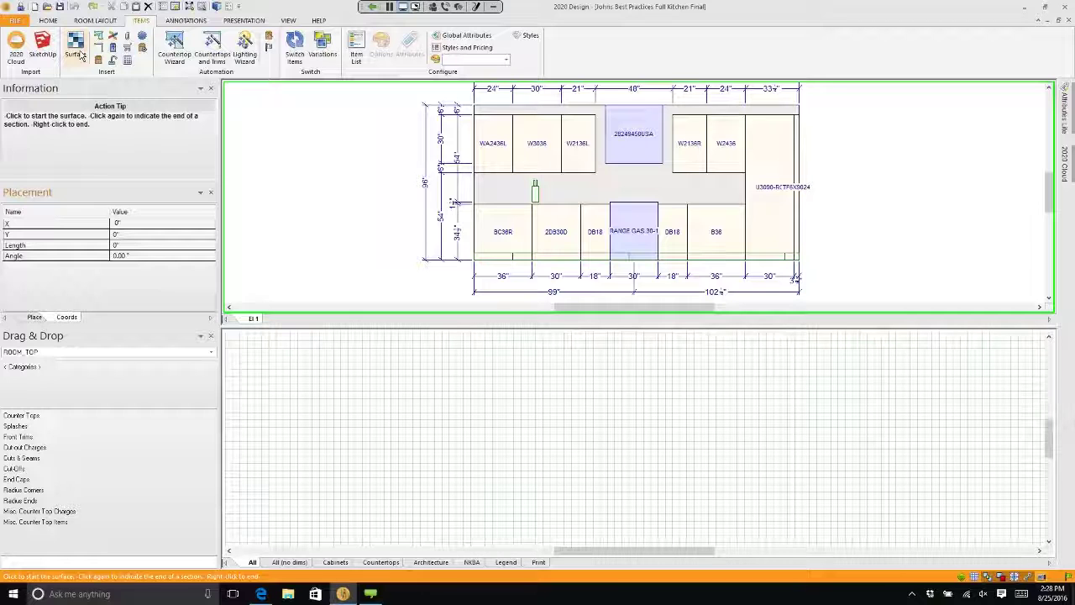
click(472, 203)
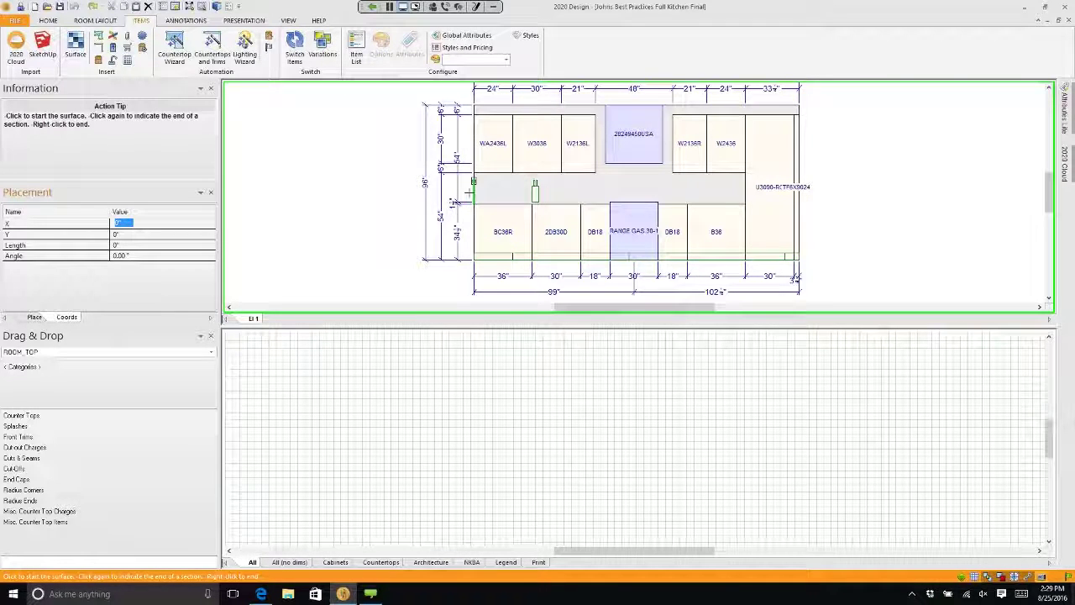
click(473, 172)
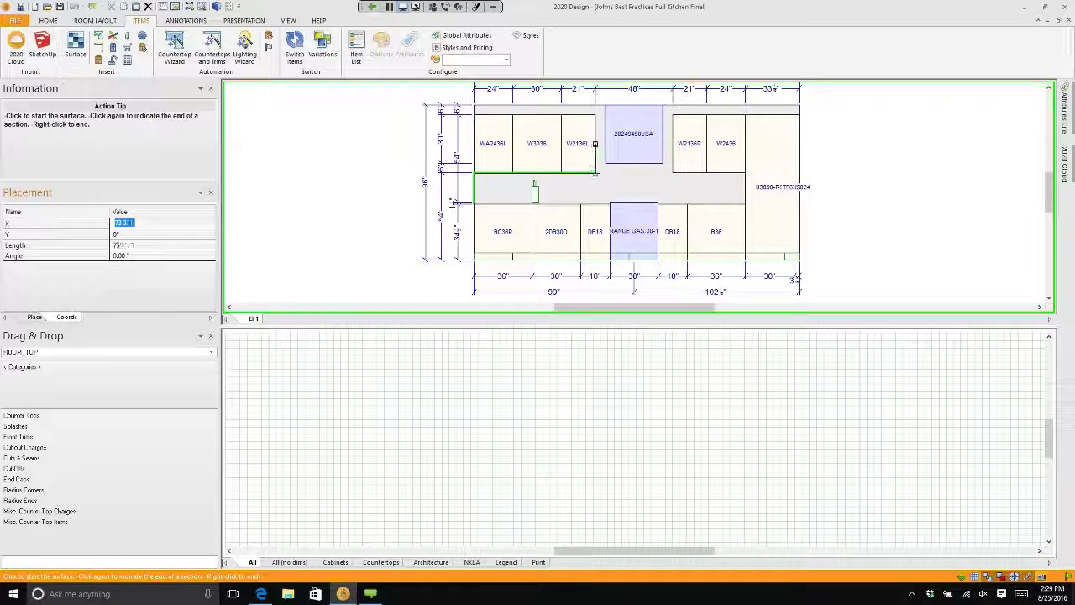
click(595, 115)
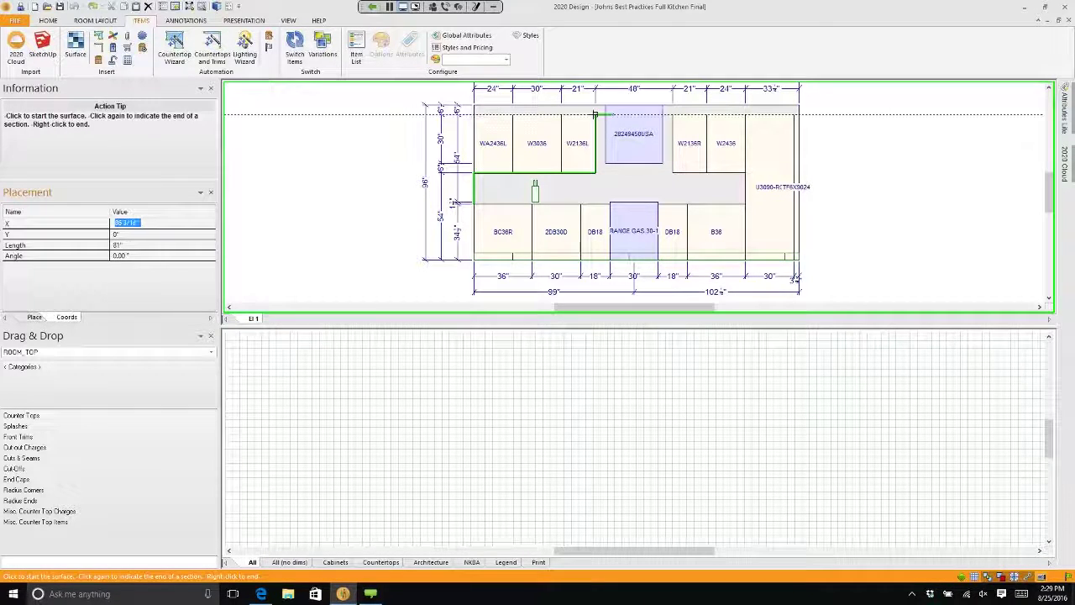
click(672, 115)
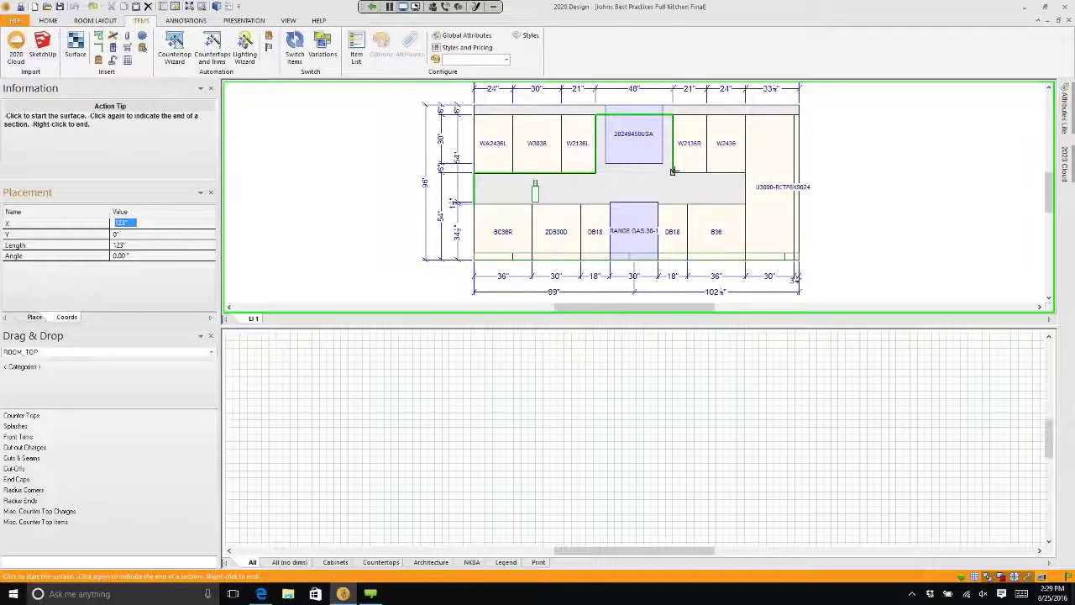
click(672, 172)
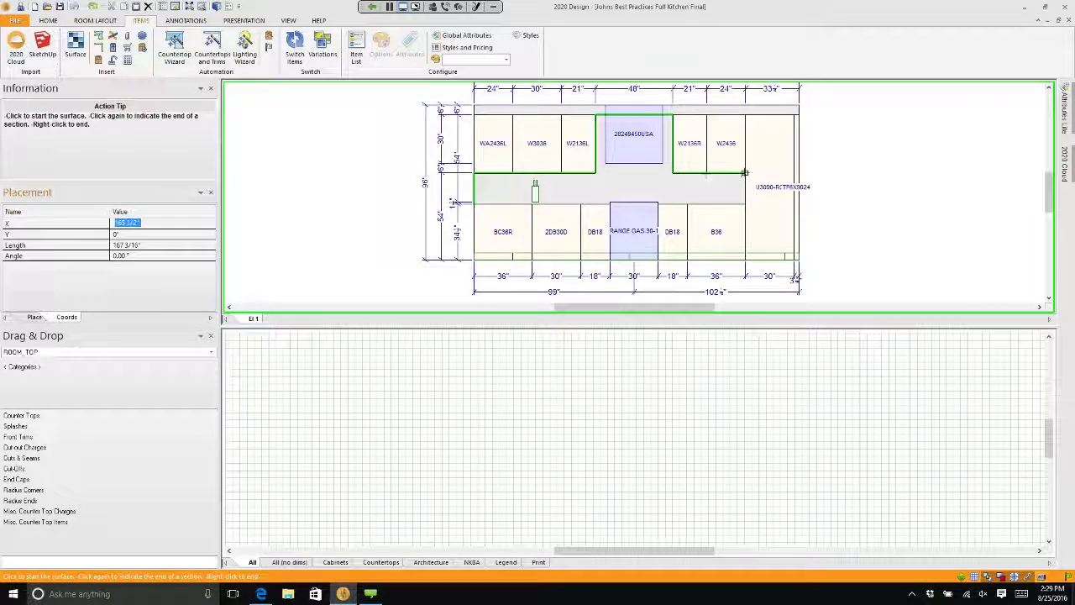
click(744, 172)
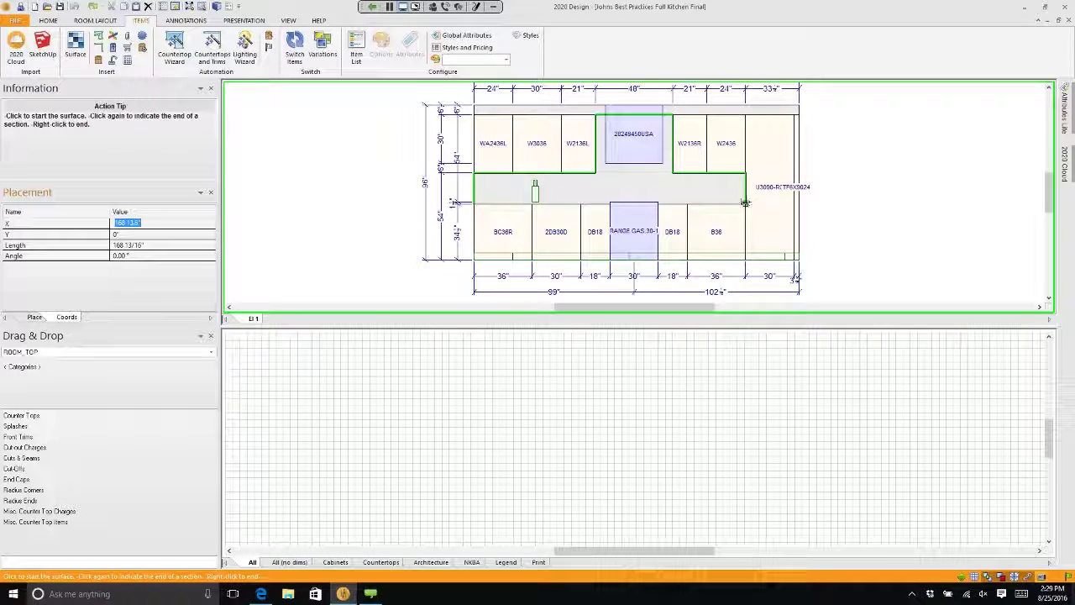
click(744, 203)
click(474, 204)
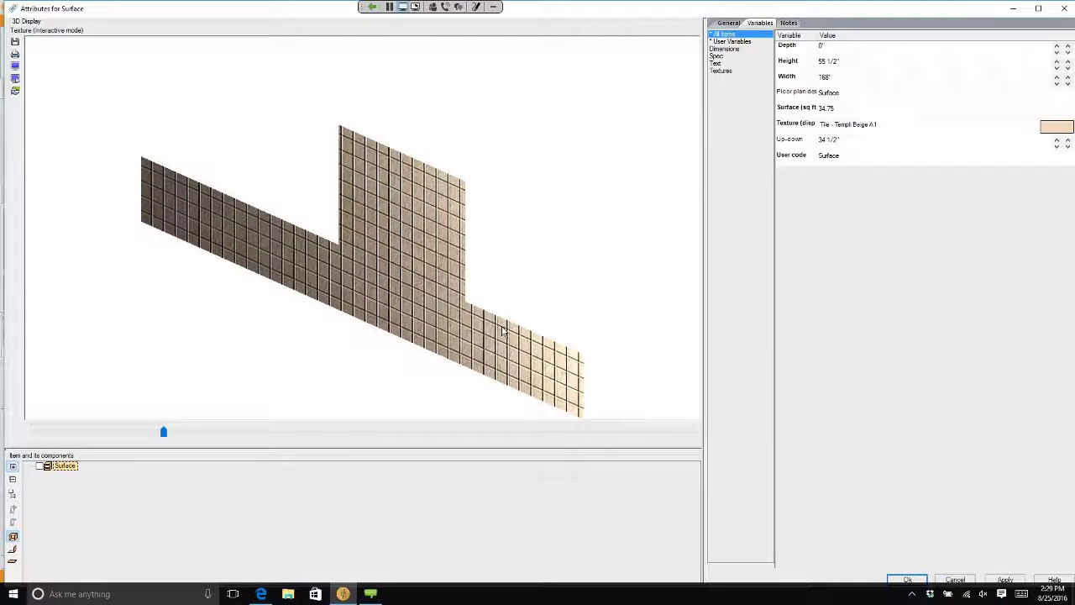
Orbit the 3D preview of the beige-tiled stepped surface, then bring up its texture choices.
drag(519, 293, 470, 312)
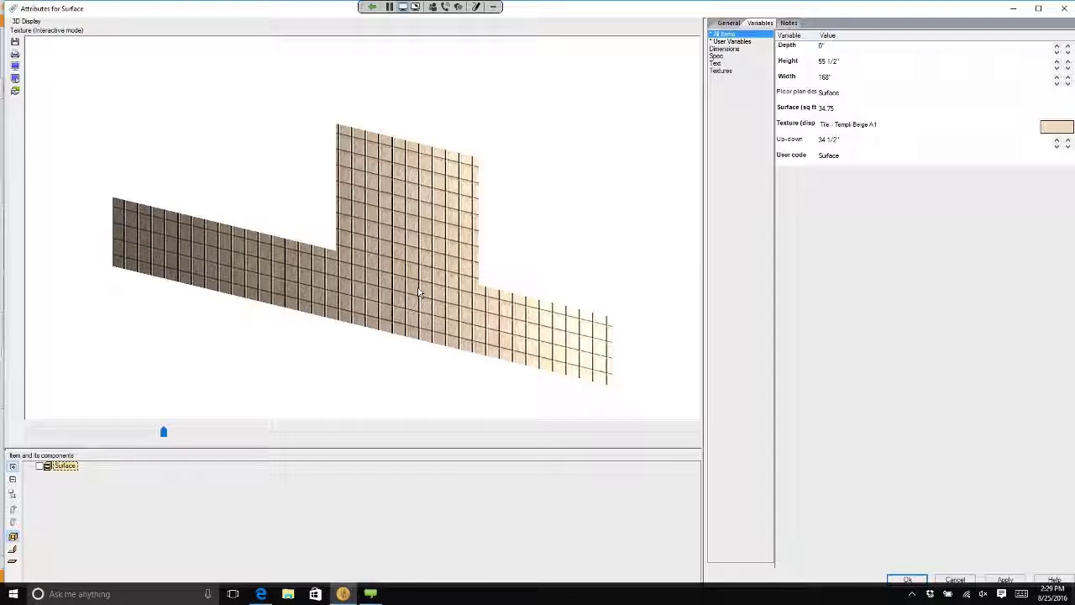
click(1048, 126)
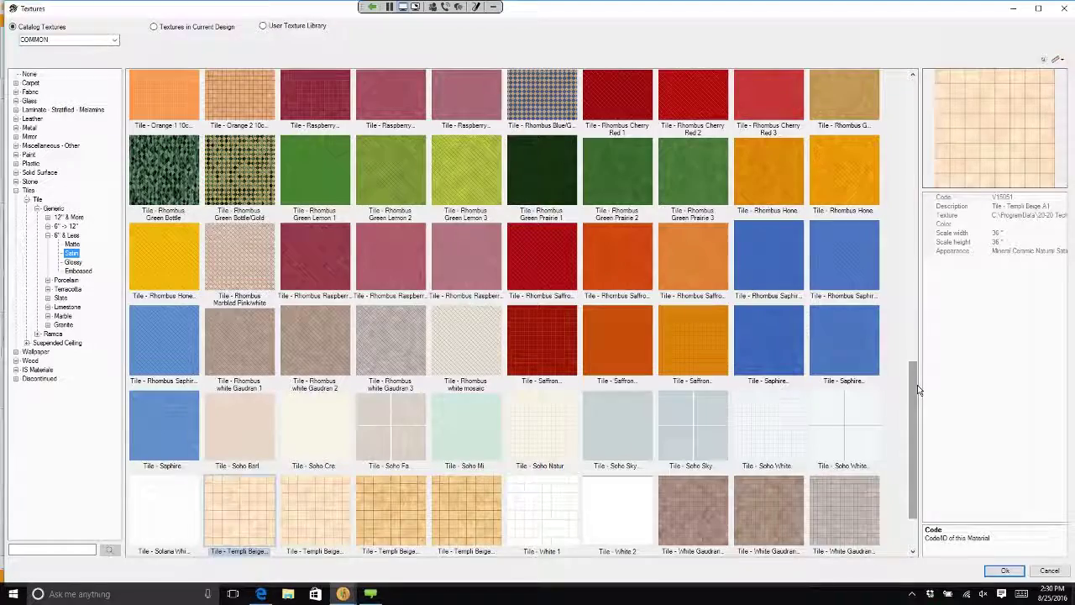
Scroll through the generic tile textures, then switch to the user's imported texture library.
drag(917, 385, 938, 218)
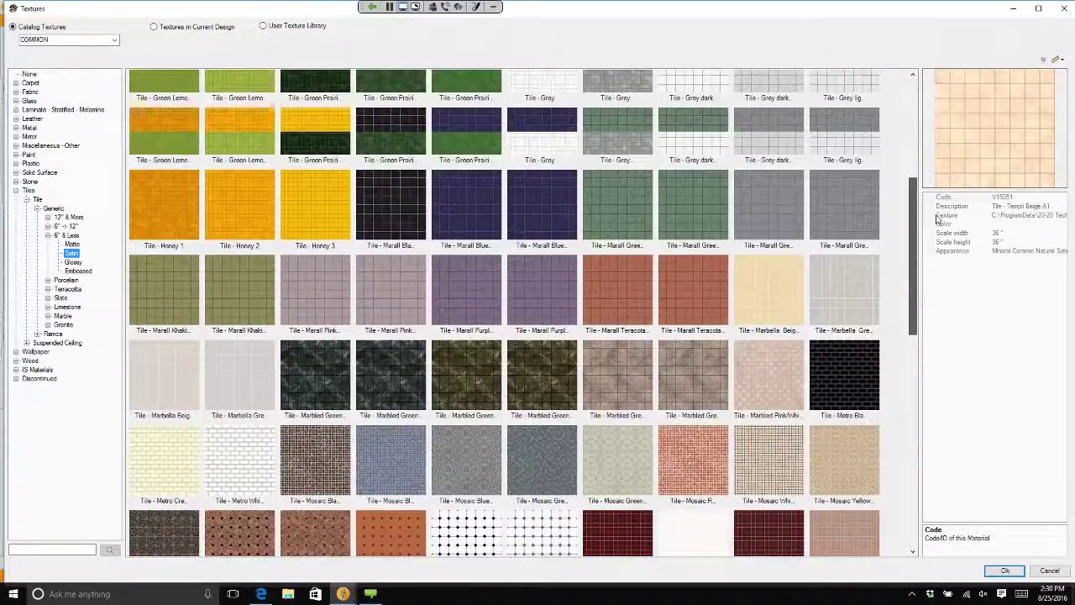
scroll(901, 265, up, 5)
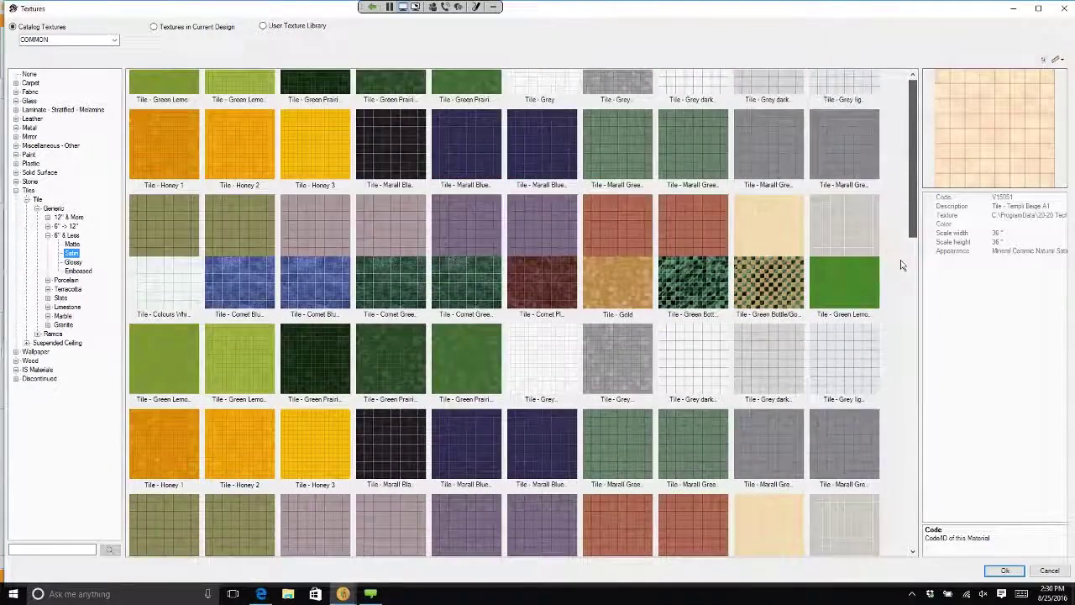
scroll(903, 265, down, 10)
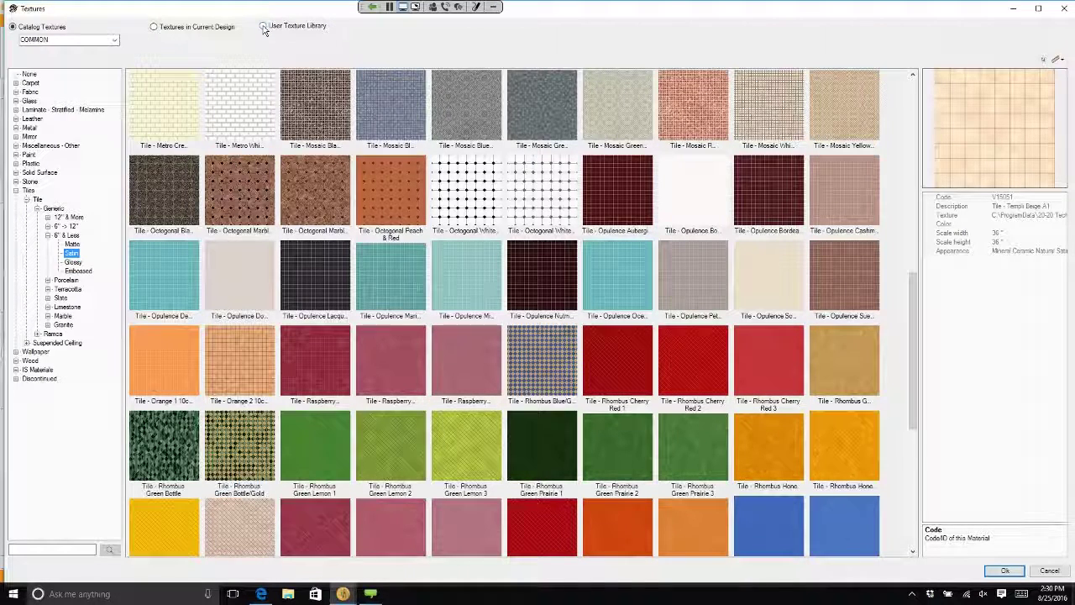
click(263, 26)
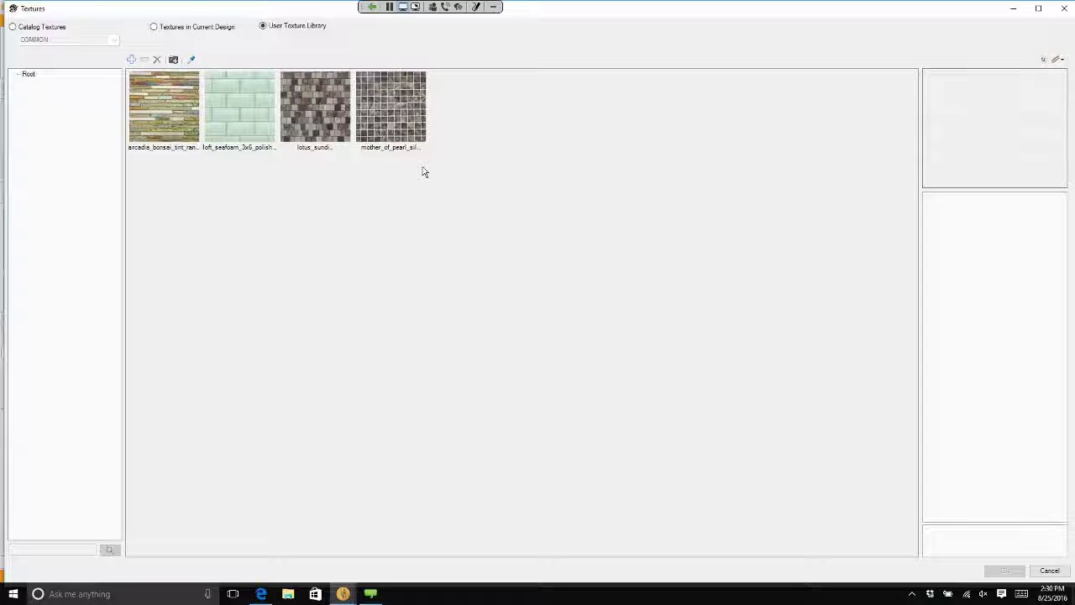
Inspect mother_of_pearl_silver's scale and Paint.Latex.Eggshell appearance without changing them.
click(391, 108)
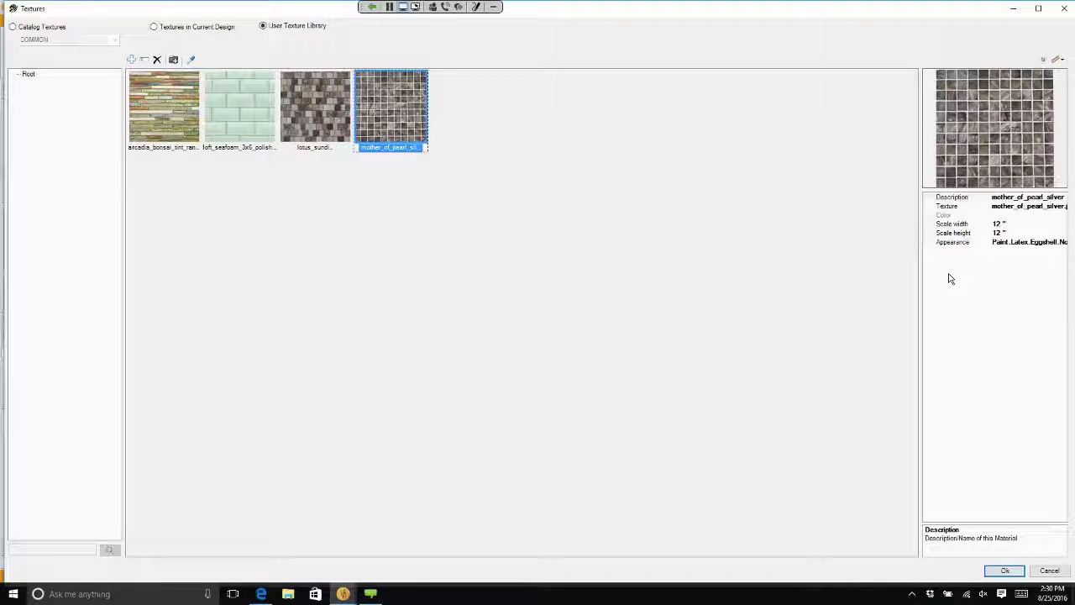
click(1008, 225)
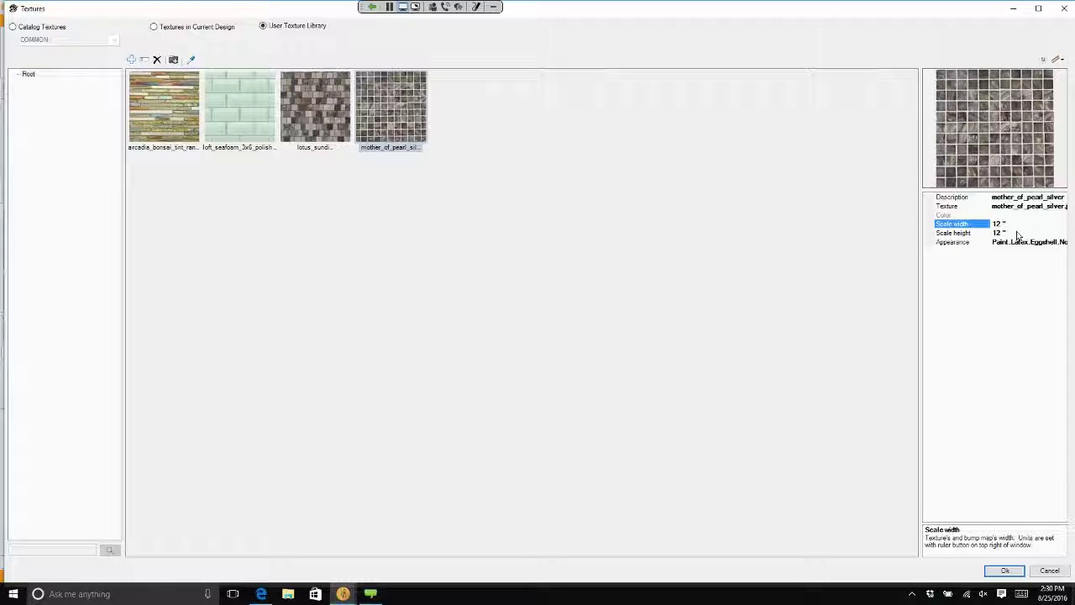
click(1025, 242)
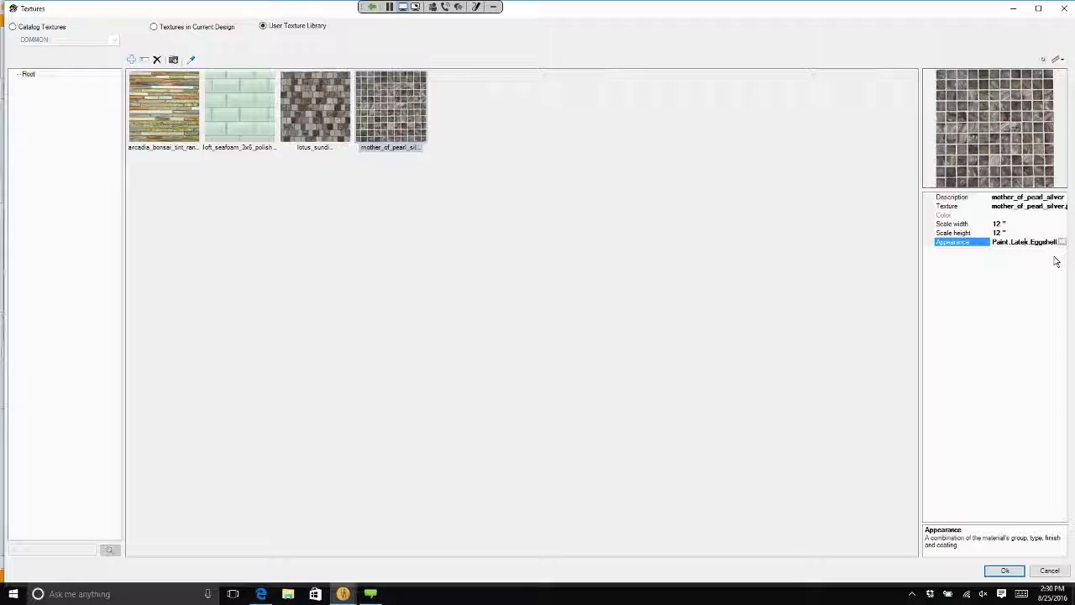
click(1062, 242)
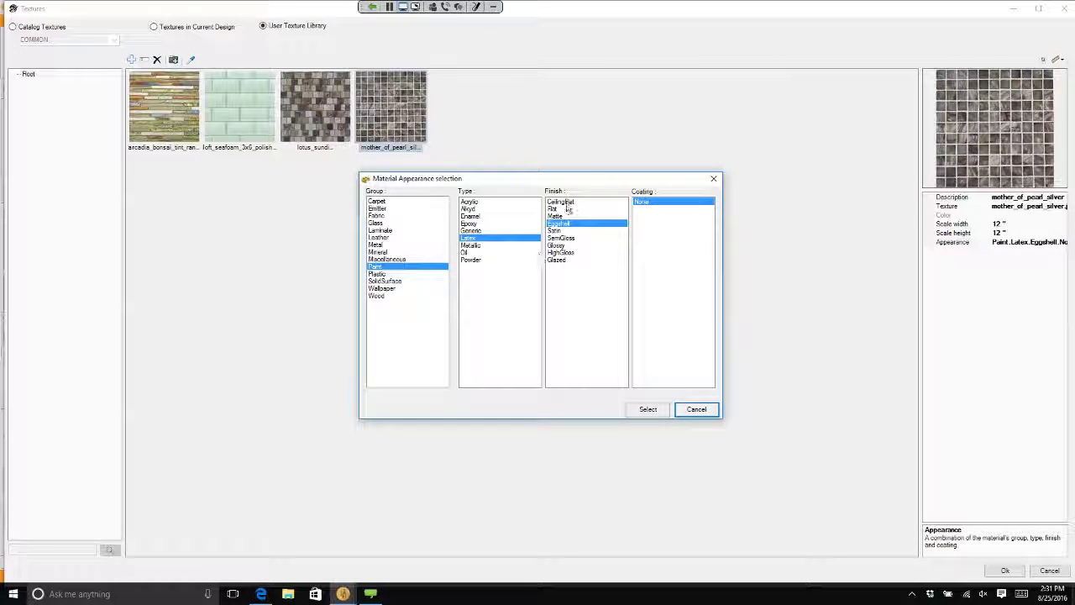
click(696, 409)
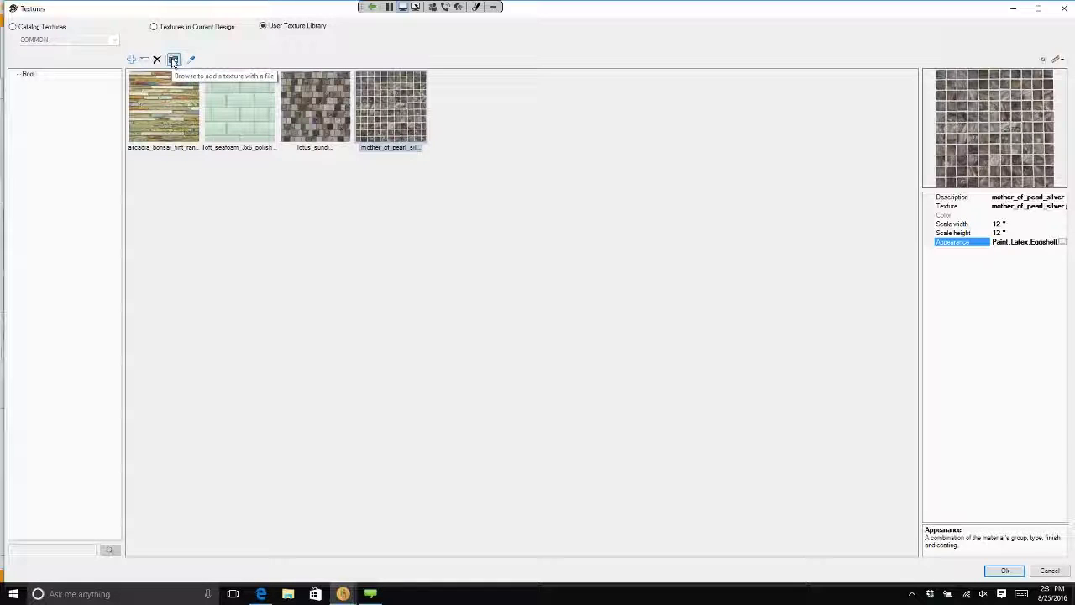
click(173, 60)
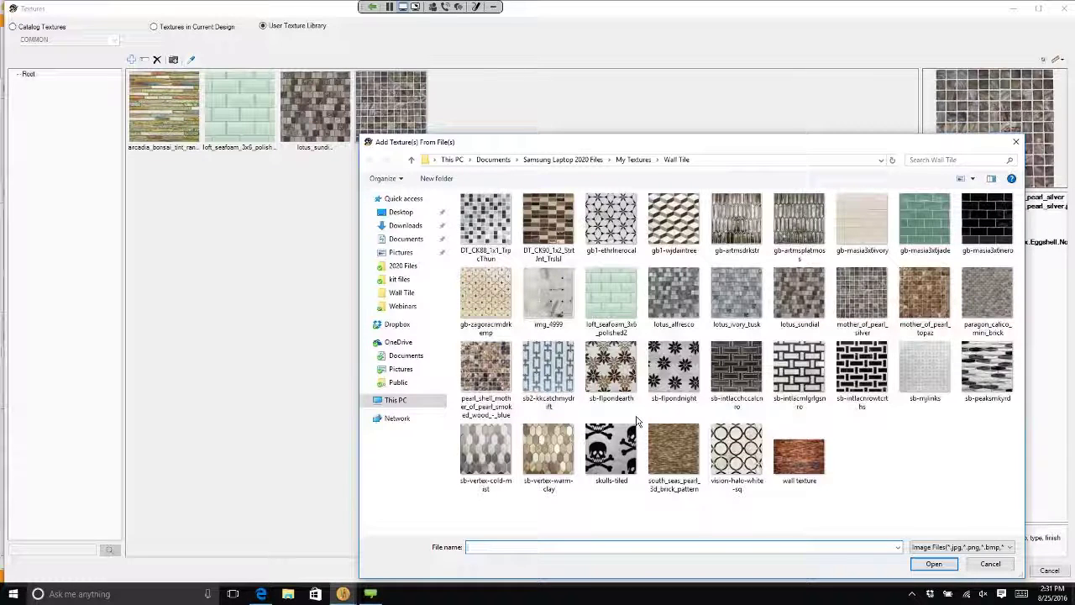
Import DT_CK88_1x1_TrpcThun from My Textures > Wall Tile as a 12-inch user texture.
drag(498, 142, 498, 139)
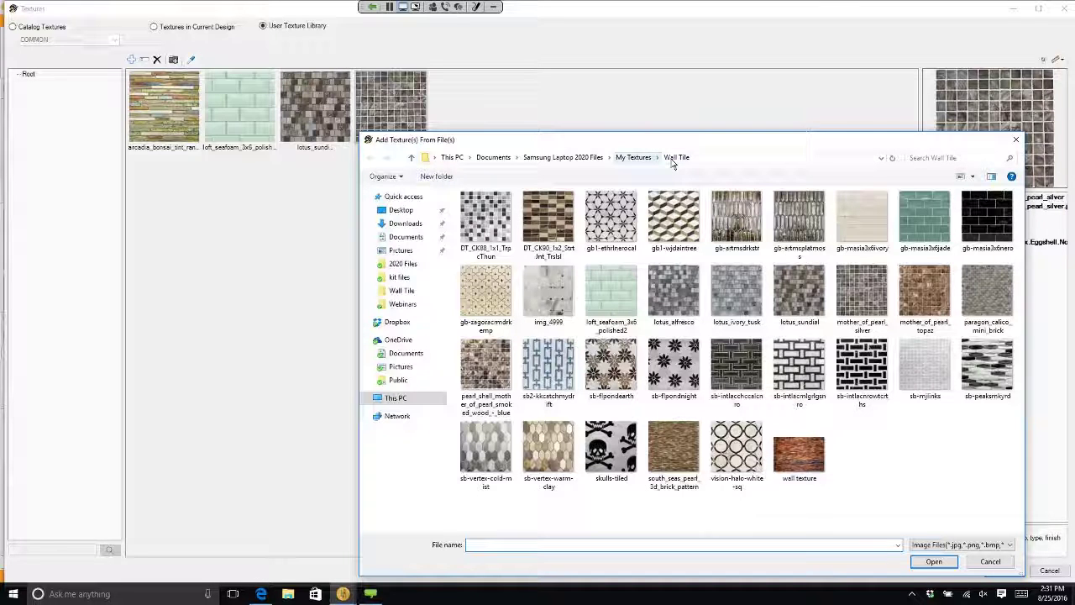
click(635, 157)
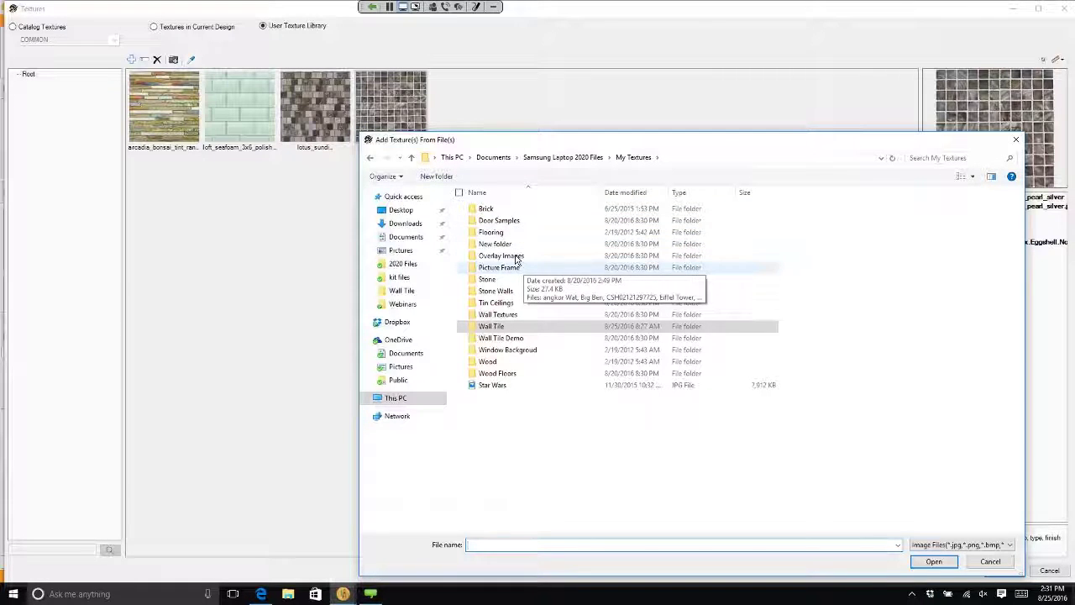
click(522, 329)
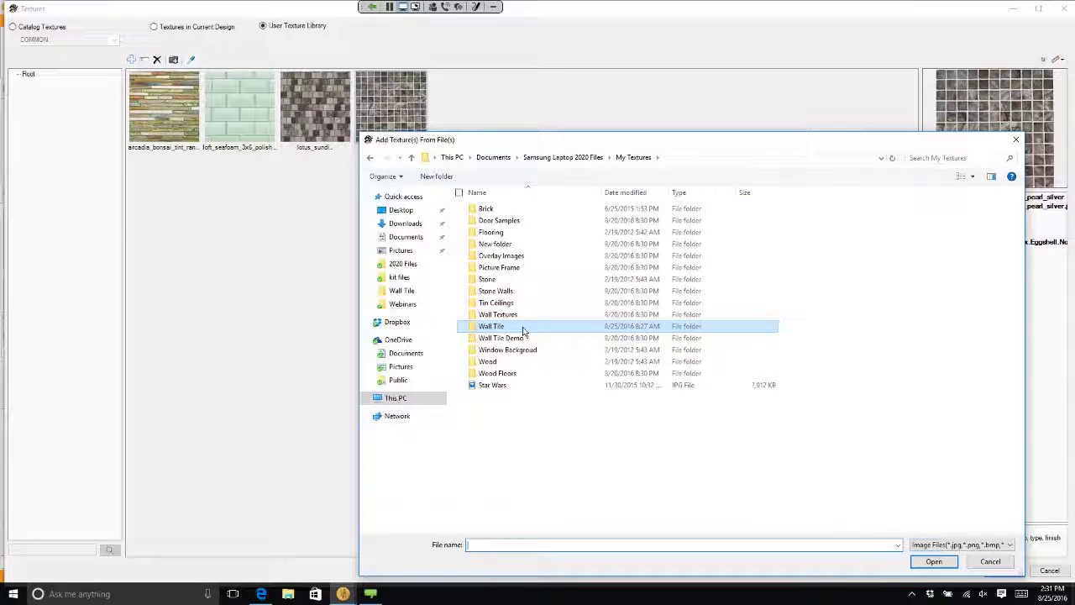
double_click(523, 329)
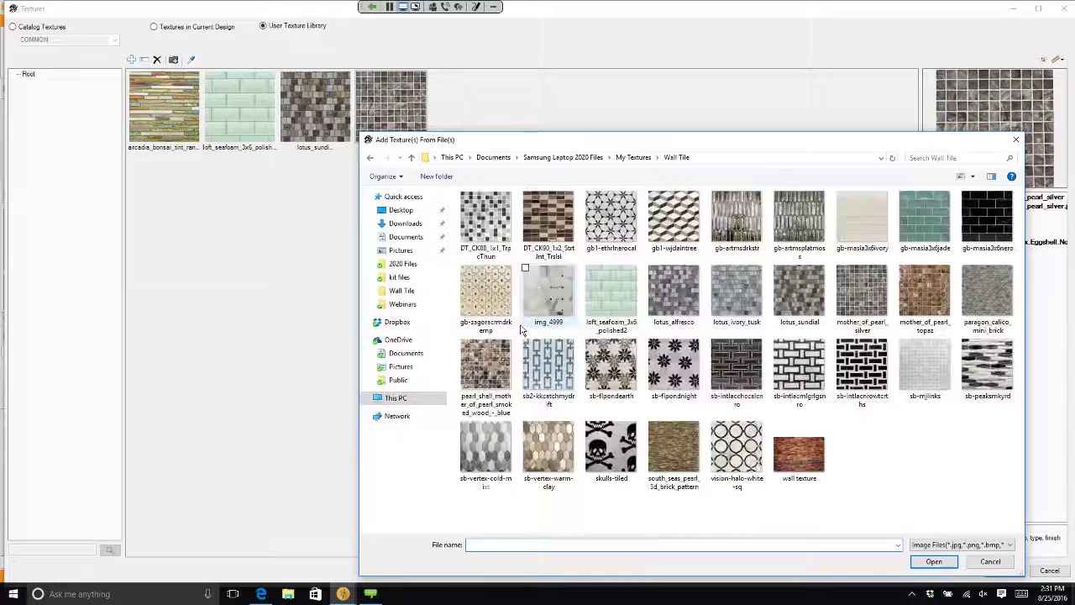
click(498, 225)
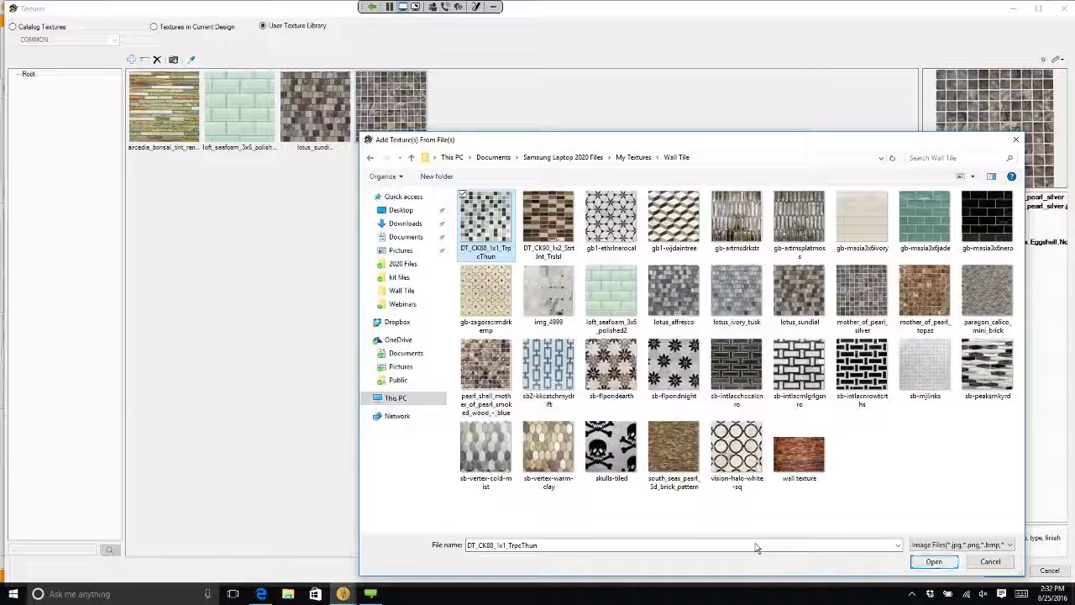
click(934, 561)
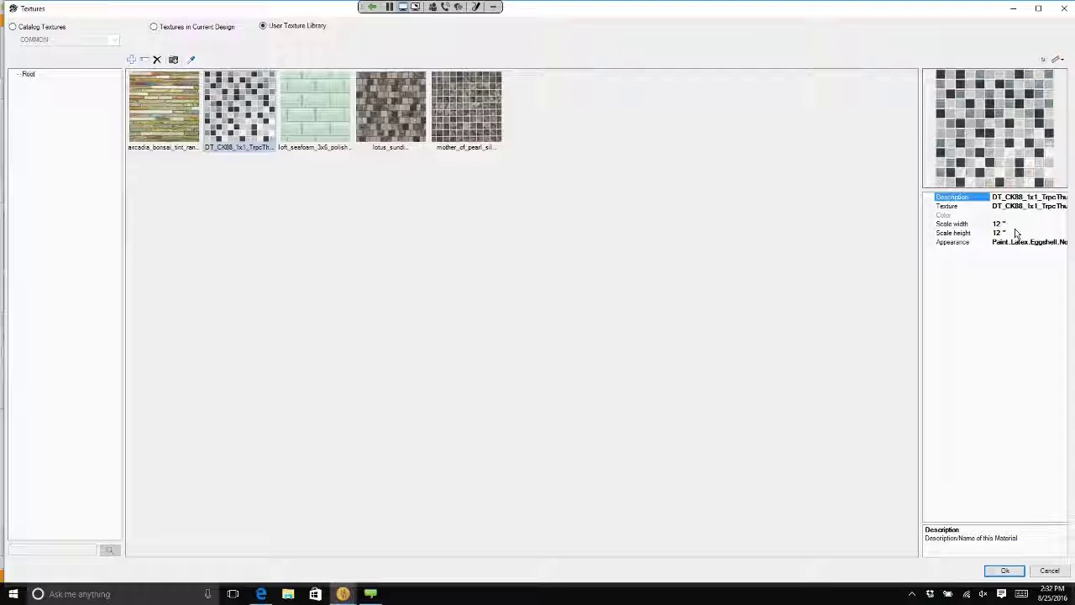
Apply the DT_CK88_1x1_TrpcThun mosaic to the backsplash and view the kitchen rendered in 3D.
click(1004, 570)
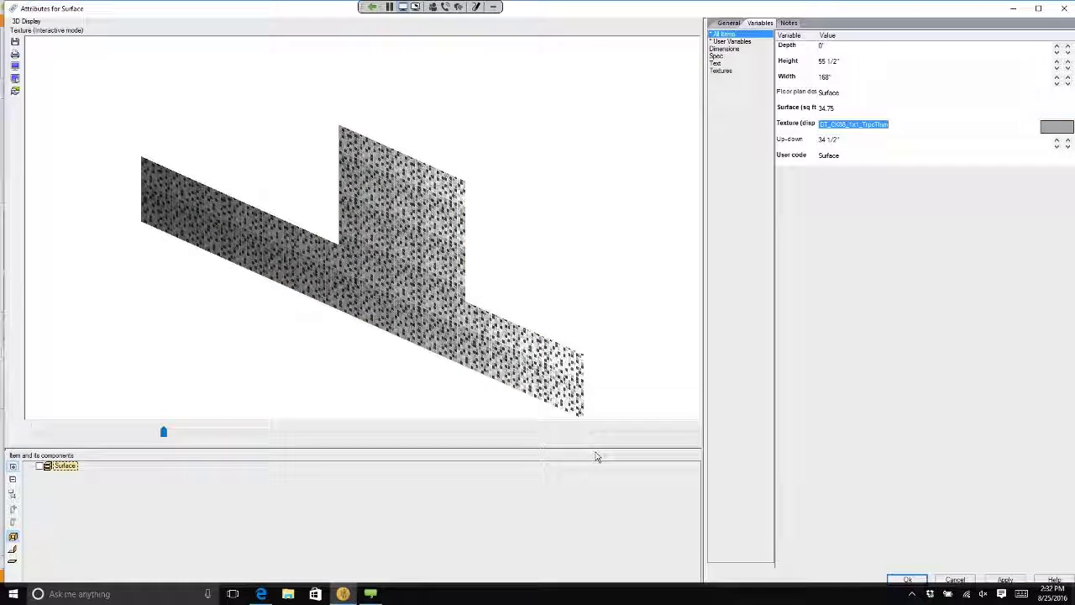
drag(521, 361, 638, 395)
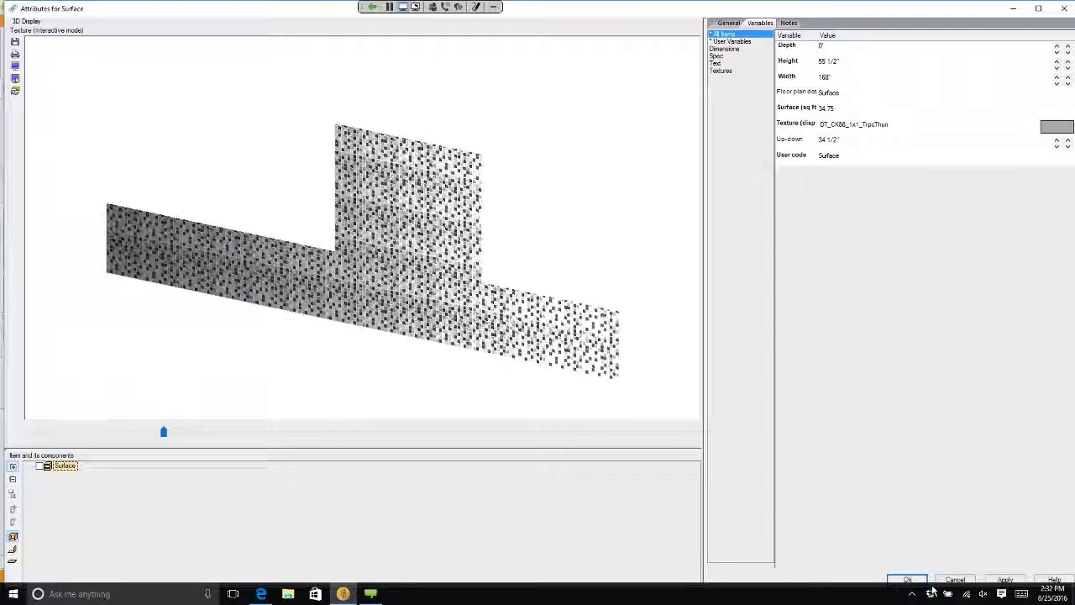
click(909, 580)
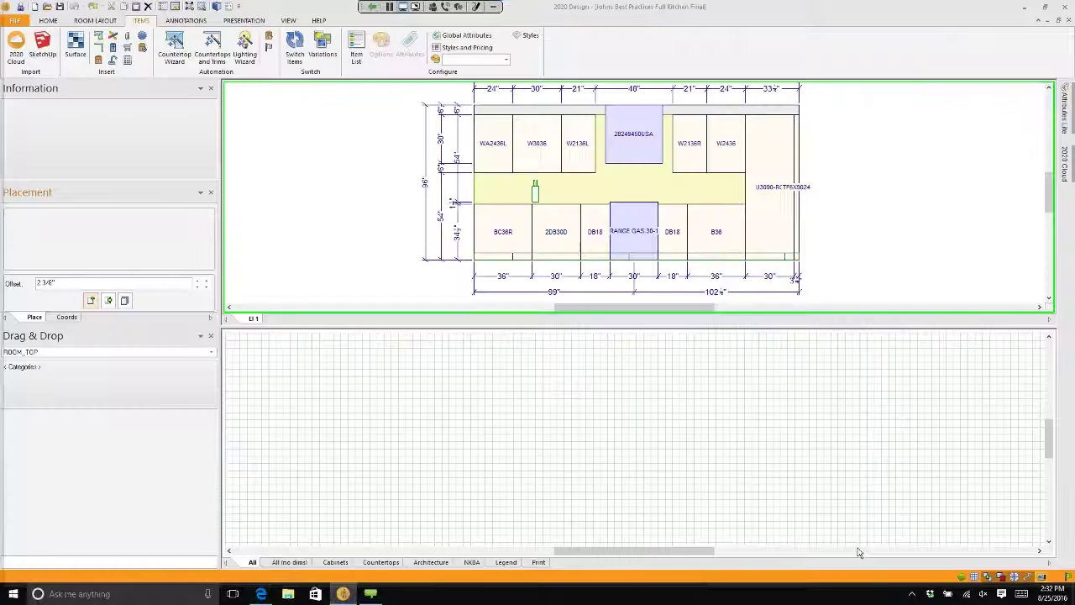
click(252, 58)
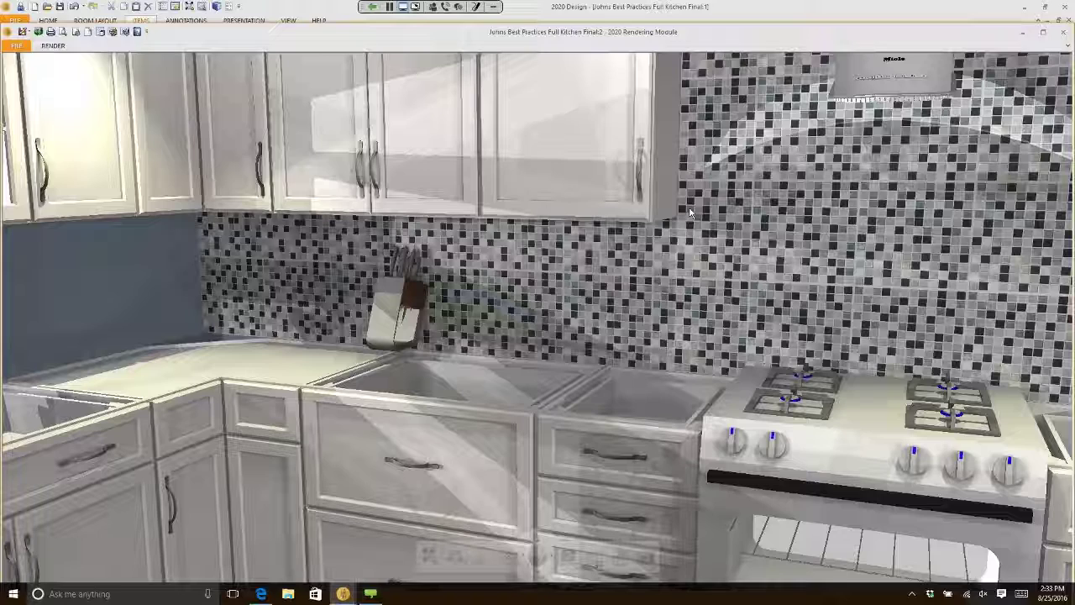
click(758, 9)
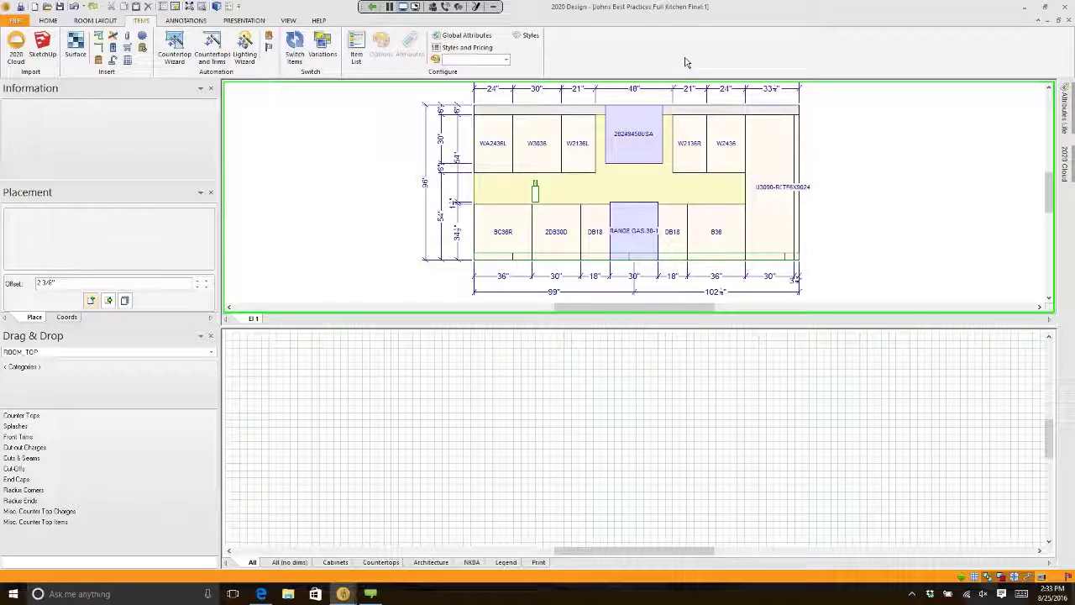
Switch to Edge's TileBar Glass Tiles page and bring up the first Arcadia image's options.
click(261, 593)
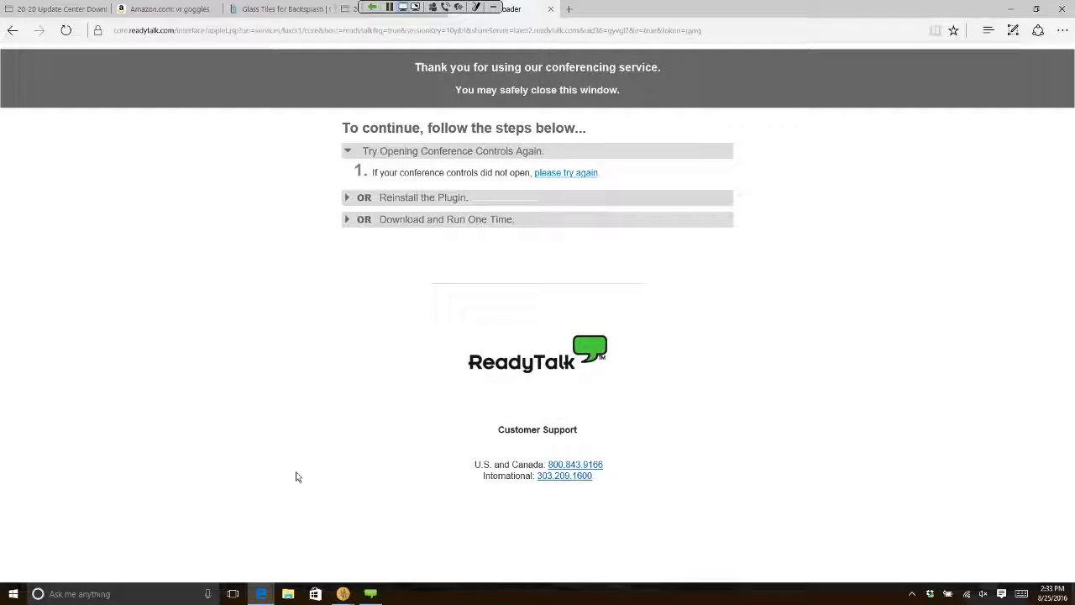
click(278, 12)
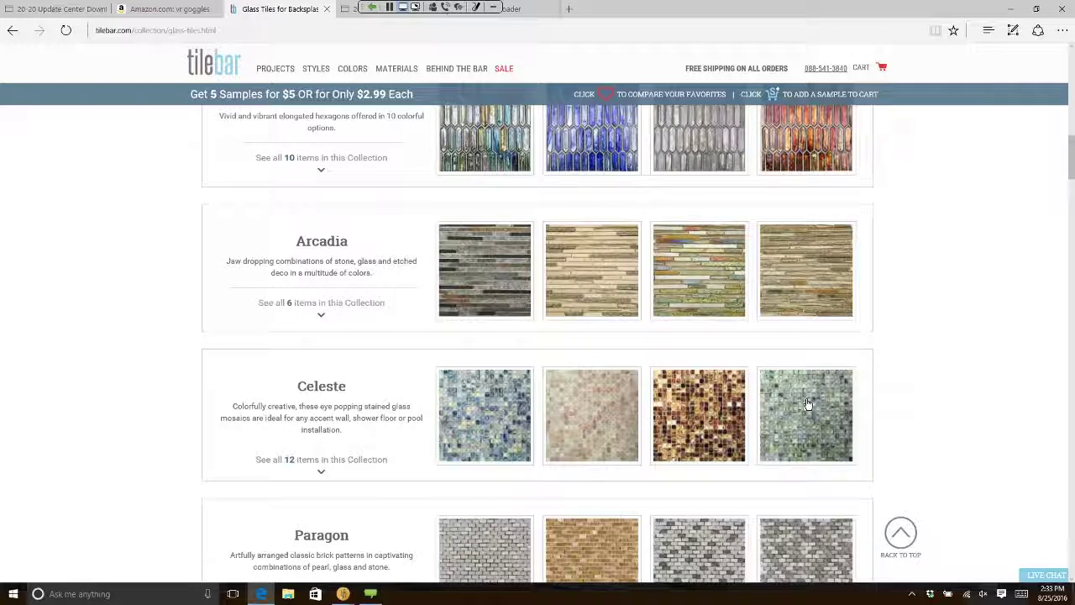
right_click(487, 260)
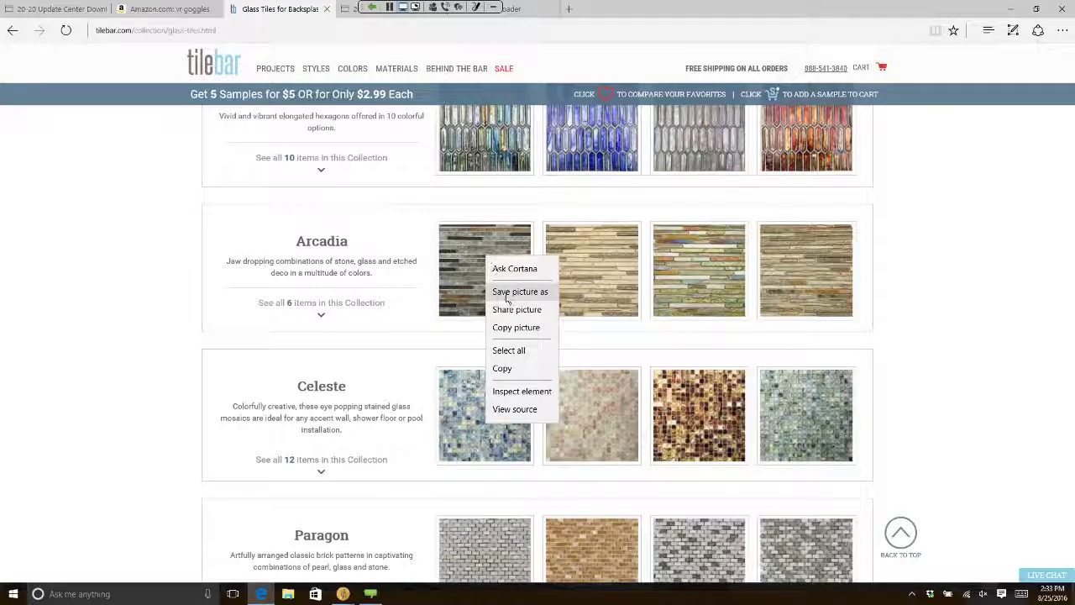
Save the Arcadia image into the Wall Tile folder as arcadia_chinkapin_random_brick_1.
click(506, 296)
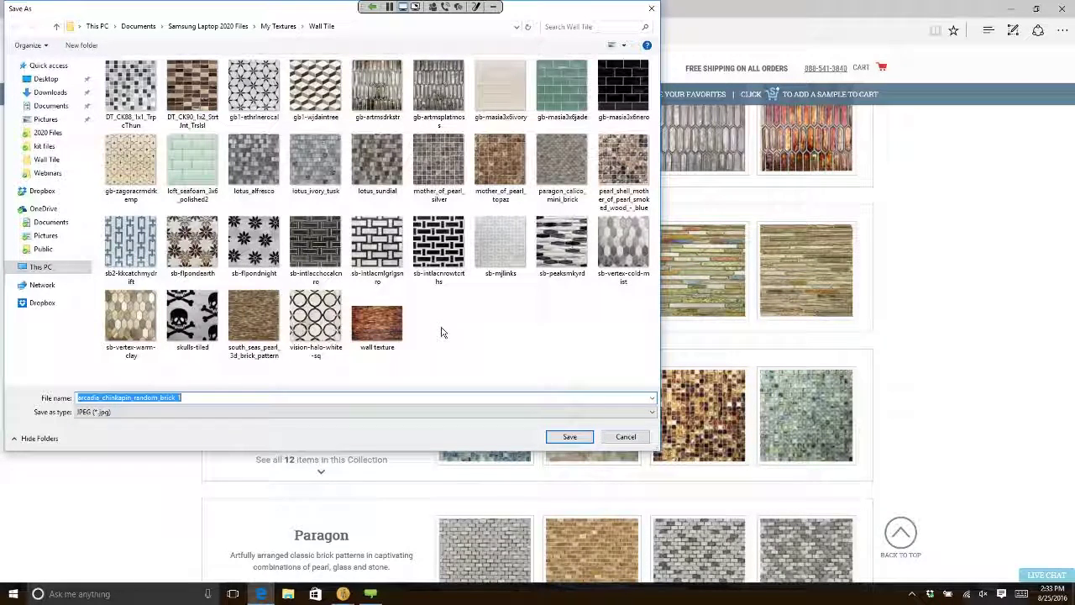
click(571, 436)
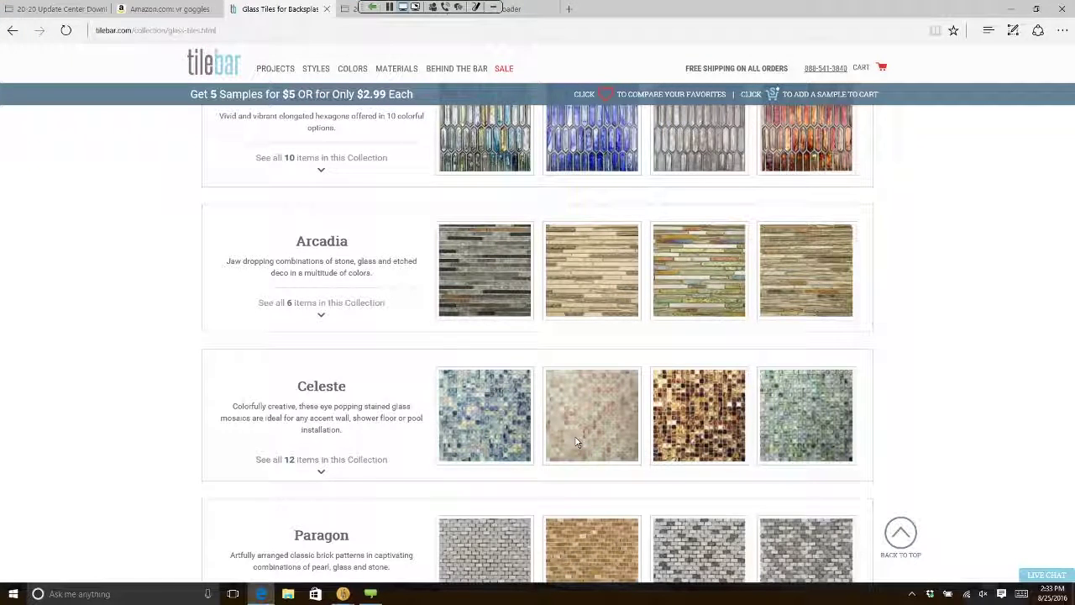